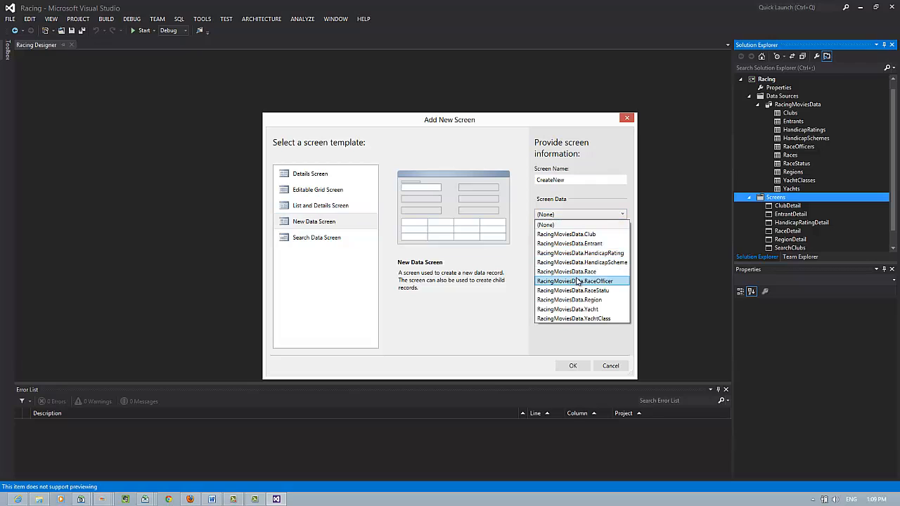
# Base the new screen on RaceOfficer data, rename it NewRaceOfficer, and create it
pyautogui.click(577, 281)
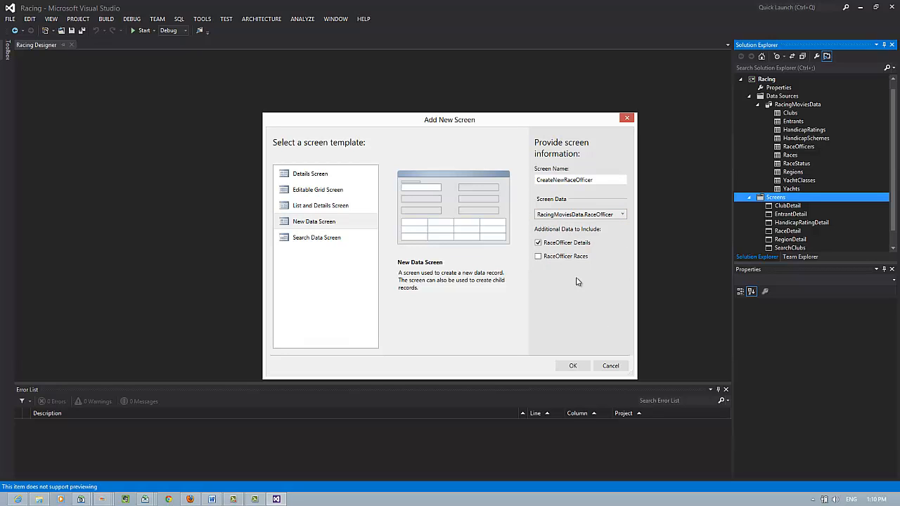
pyautogui.doubleClick(555, 180)
pyautogui.click(555, 180)
pyautogui.press('BackSpace')
pyautogui.press('BackSpace')
pyautogui.press('BackSpace')
pyautogui.press('BackSpace')
pyautogui.press('BackSpace')
pyautogui.press('BackSpace')
pyautogui.click(573, 365)
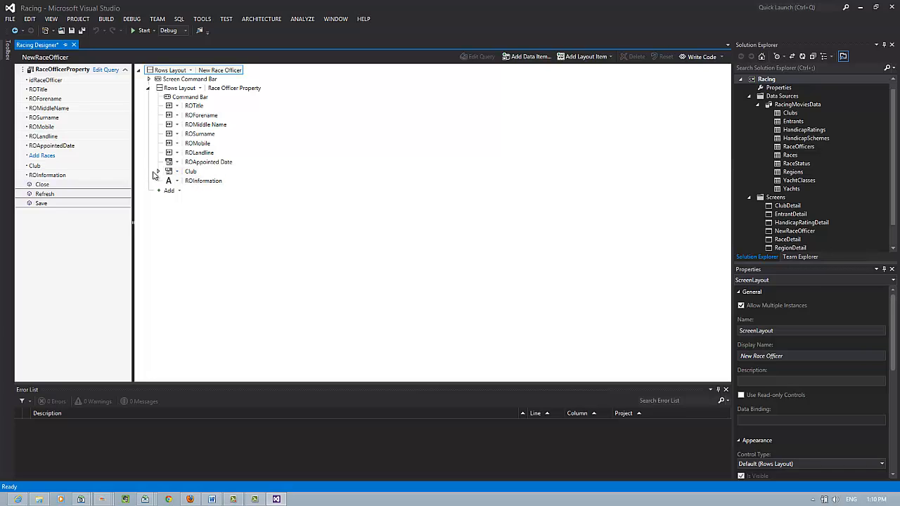
# Move the Club item above ROTitle in the NewRaceOfficer layout and save all changes
pyautogui.click(191, 173)
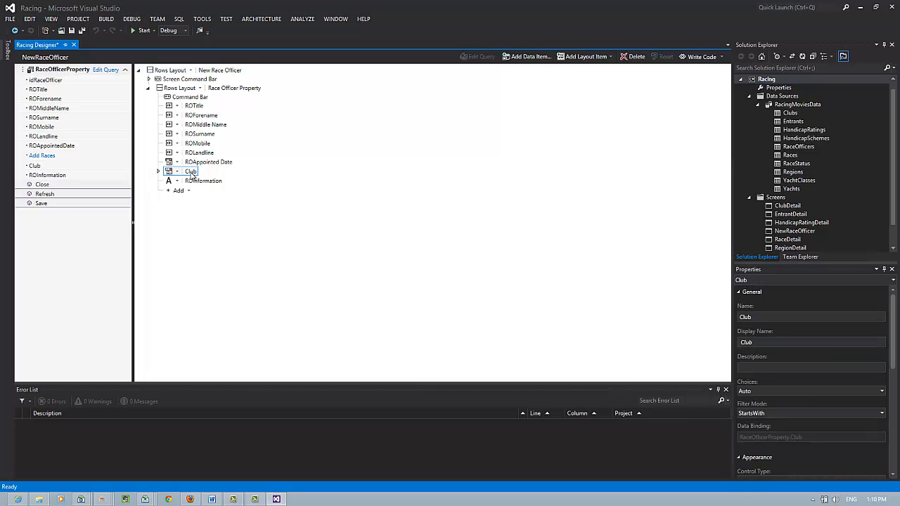
pyautogui.moveTo(192, 176); pyautogui.dragTo(188, 109)
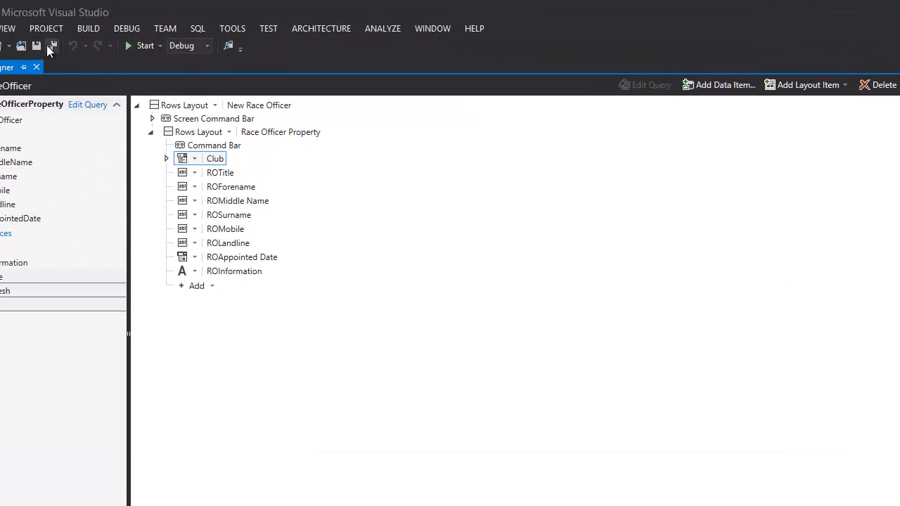
pyautogui.click(47, 45)
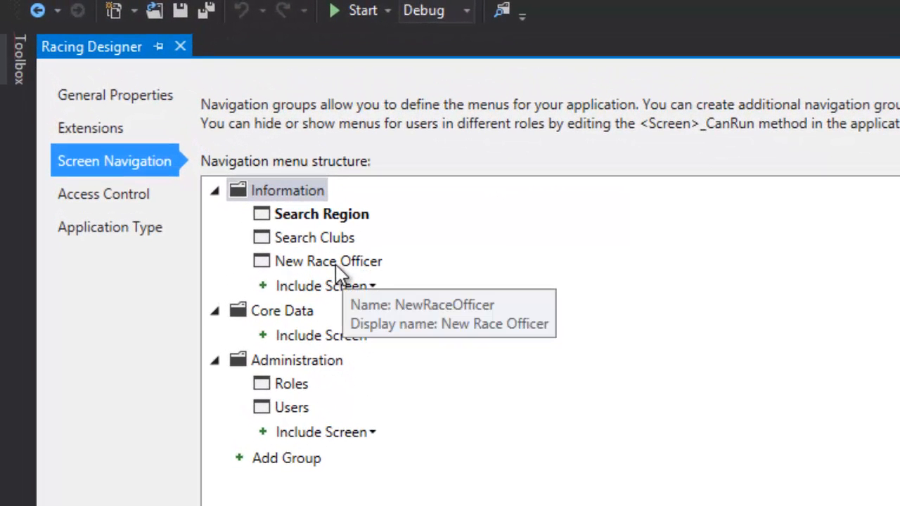
# Move New Race Officer from the Information group to Core Data, then run the Racing app
pyautogui.click(358, 340)
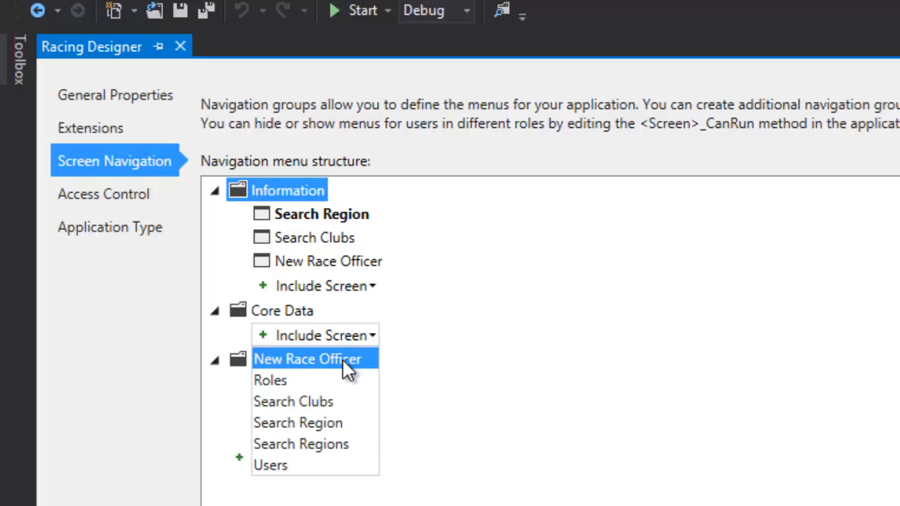
pyautogui.click(343, 359)
pyautogui.click(348, 262)
pyautogui.rightClick(349, 263)
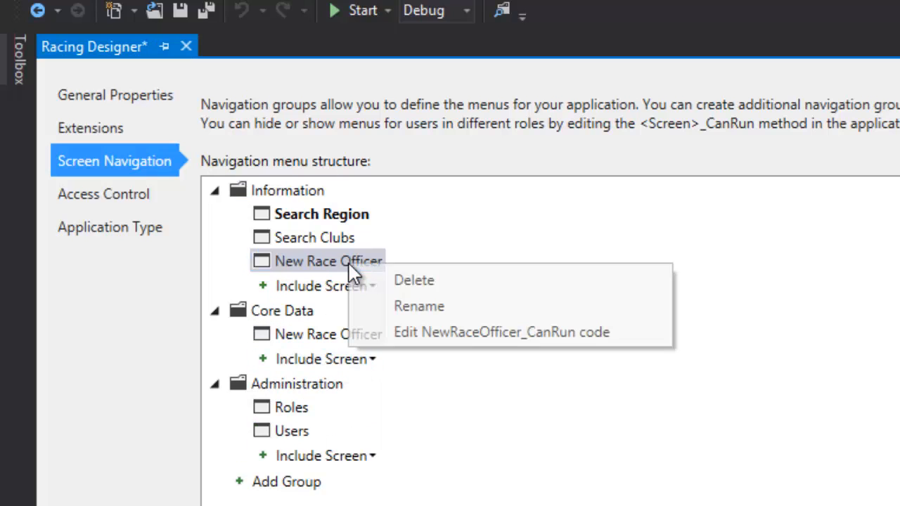
pyautogui.click(403, 284)
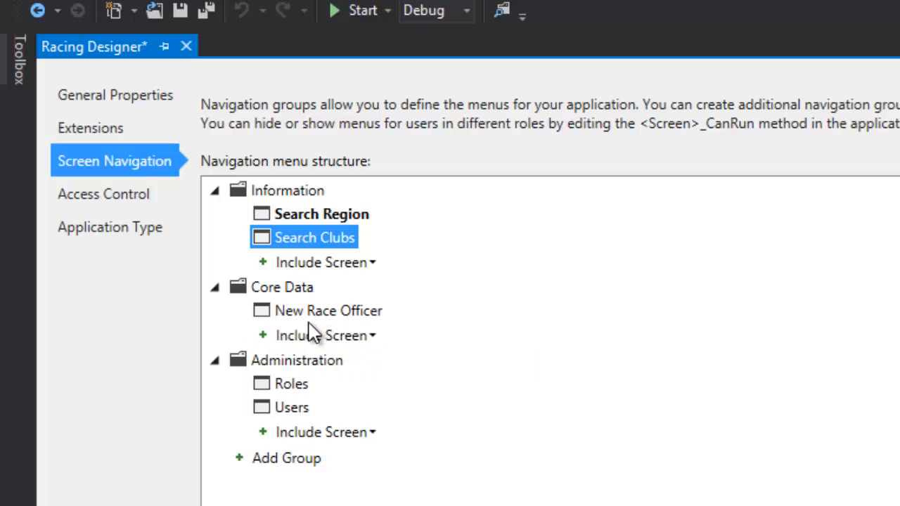
pyautogui.click(359, 11)
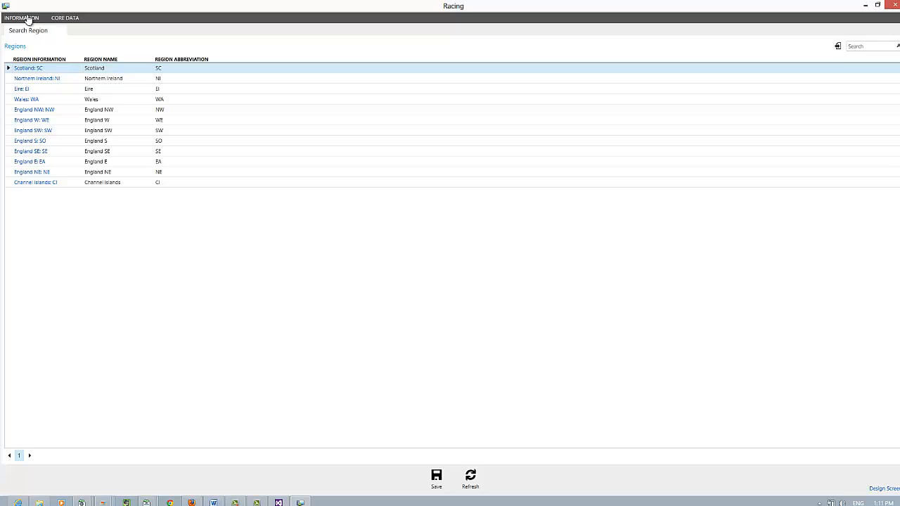
# Go to Scotland: SC, then Yacht Club Name 3: YCN3, and show its Race Officers tab
pyautogui.click(27, 69)
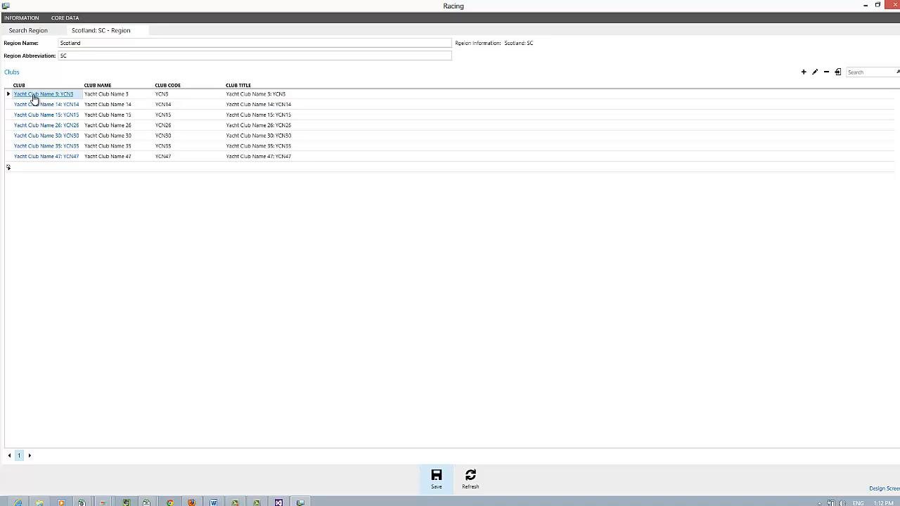
pyautogui.click(33, 95)
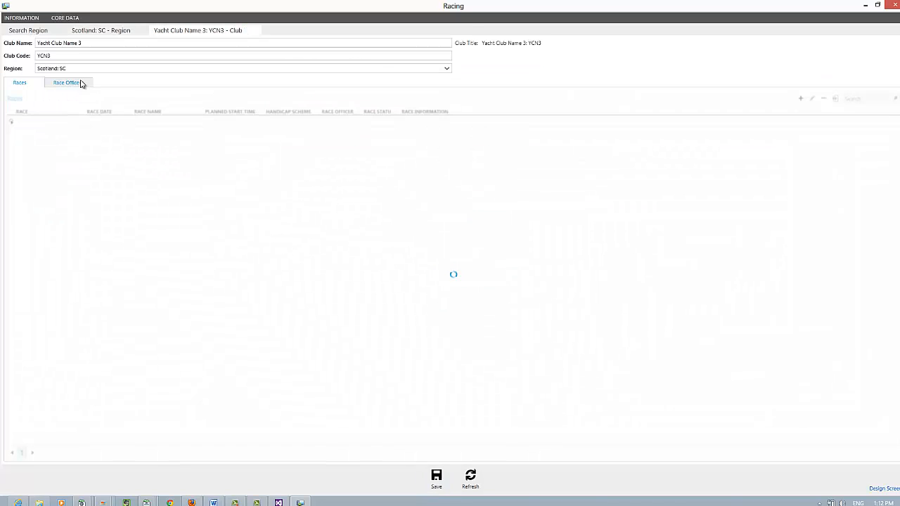
pyautogui.click(81, 83)
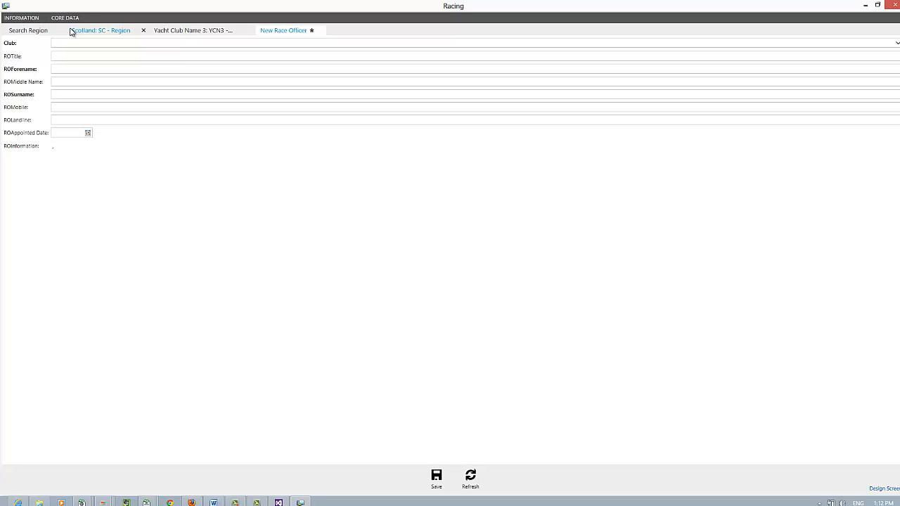
# Set the club to Yacht Club Name 3: YCN3 and enter title Miss plus the officer's full name
pyautogui.click(105, 43)
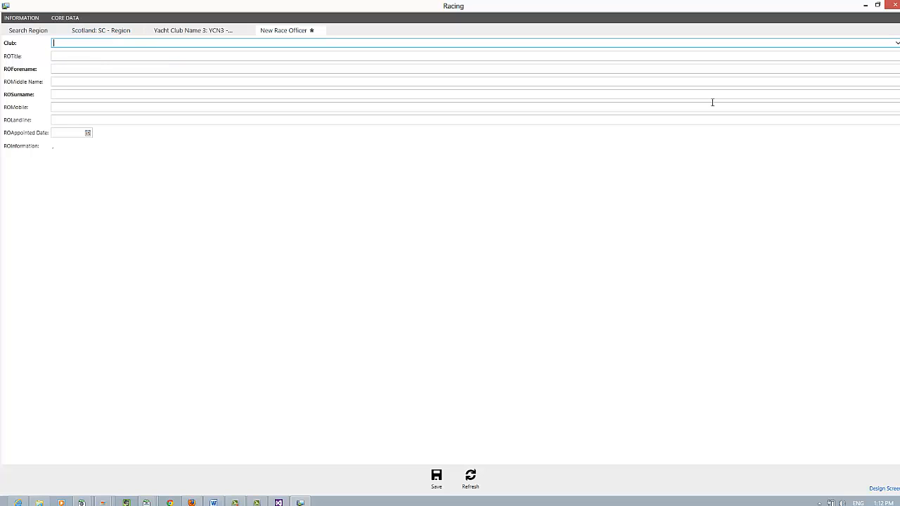
pyautogui.click(896, 43)
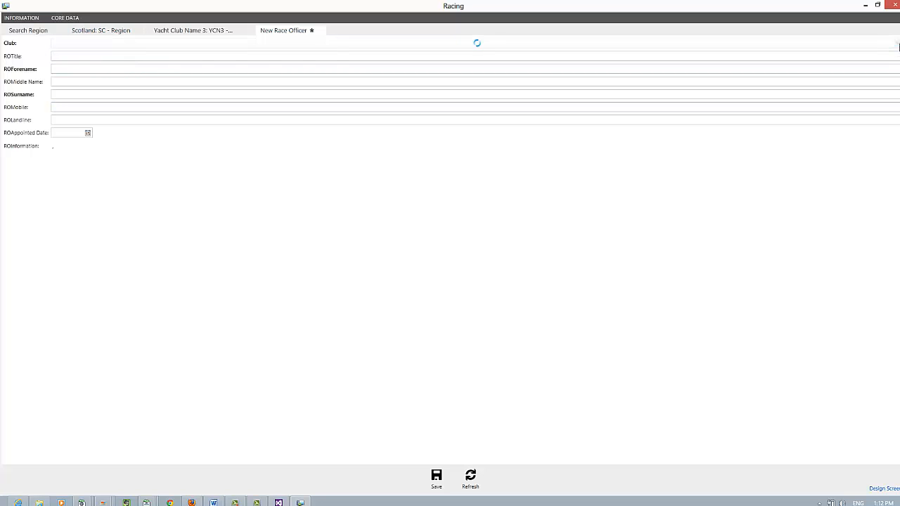
pyautogui.click(82, 76)
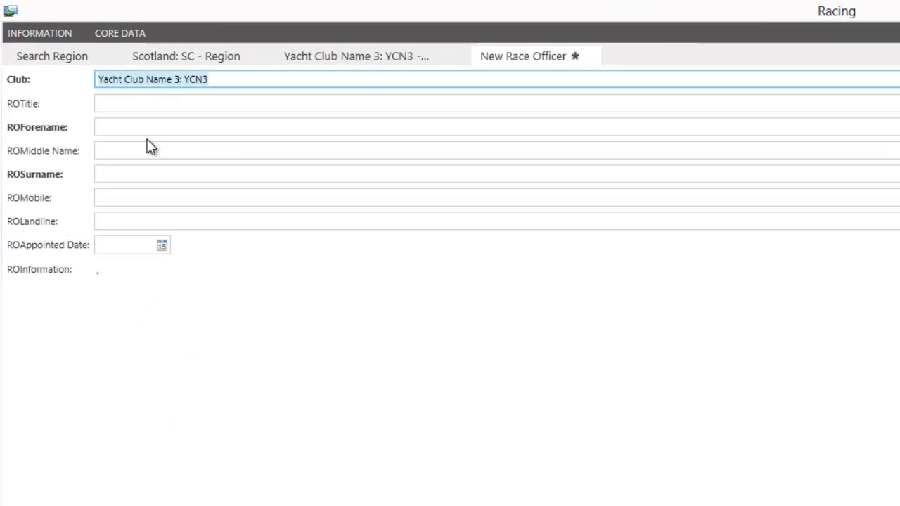
pyautogui.click(121, 102)
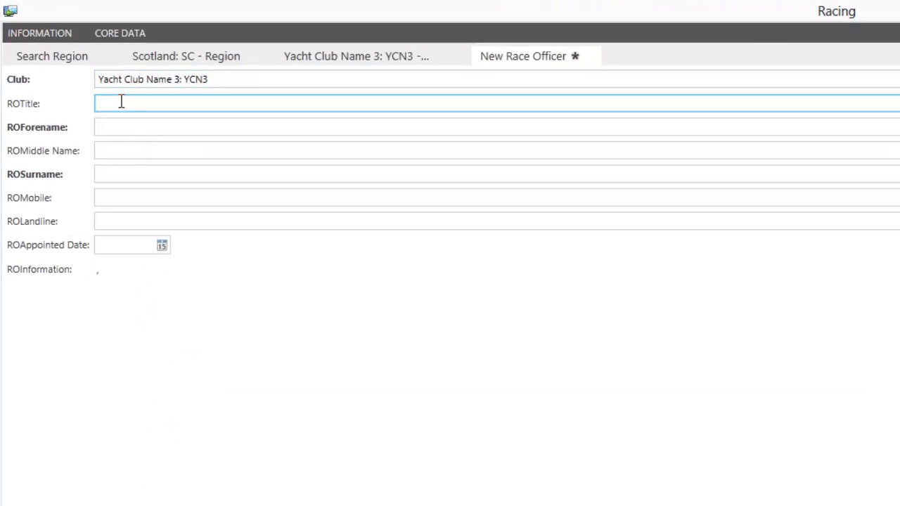
pyautogui.write('Miss')
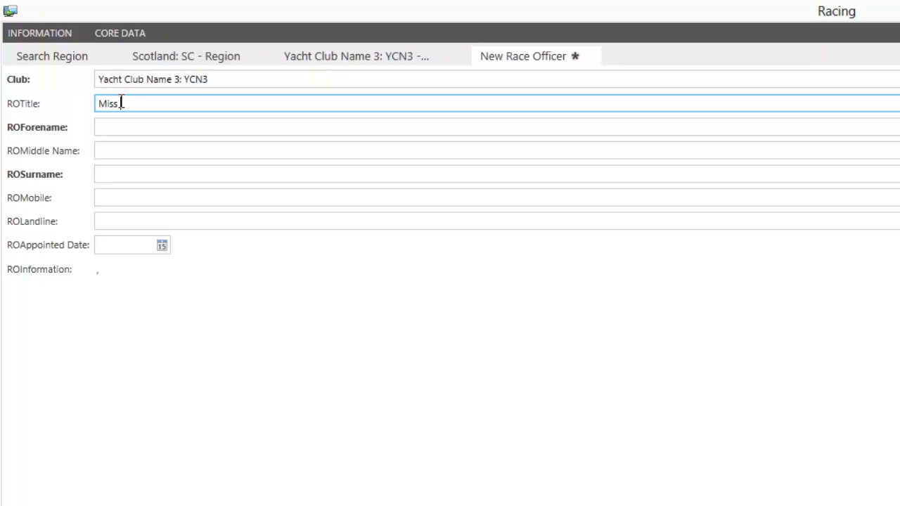
pyautogui.press('Tab')
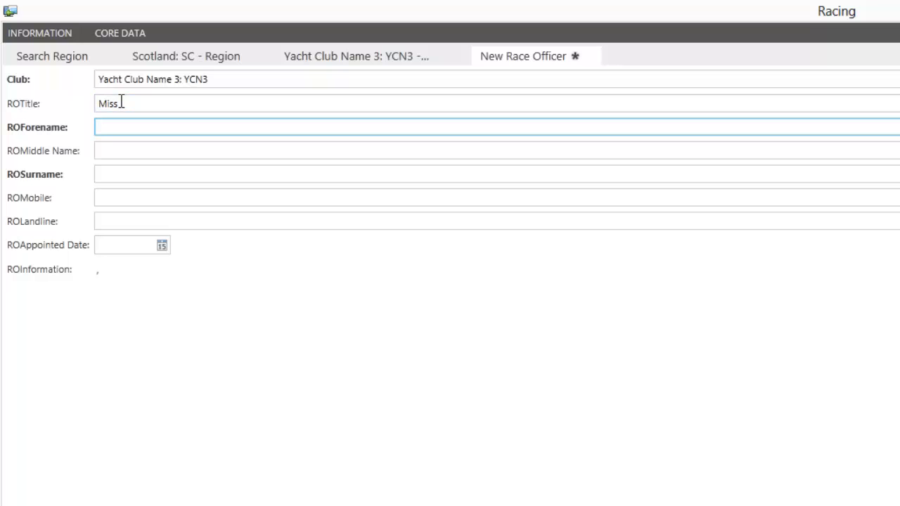
pyautogui.press('Tab')
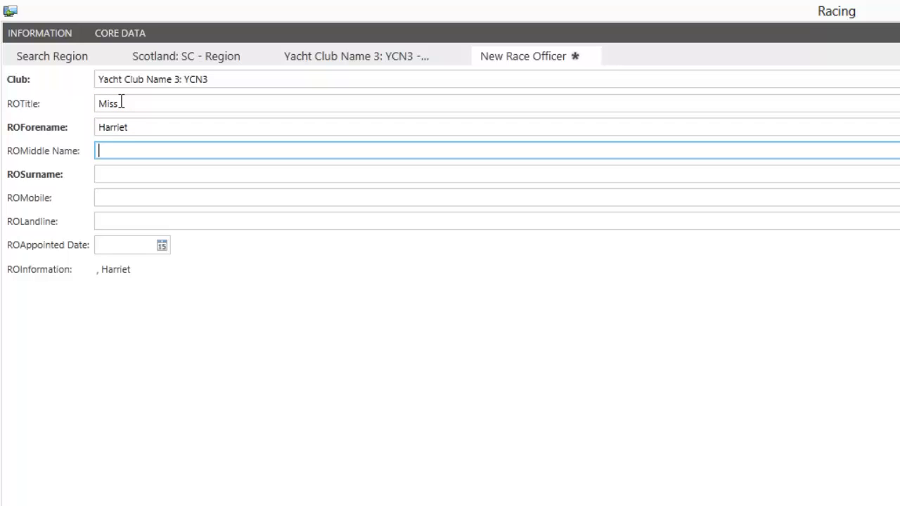
pyautogui.press('Tab')
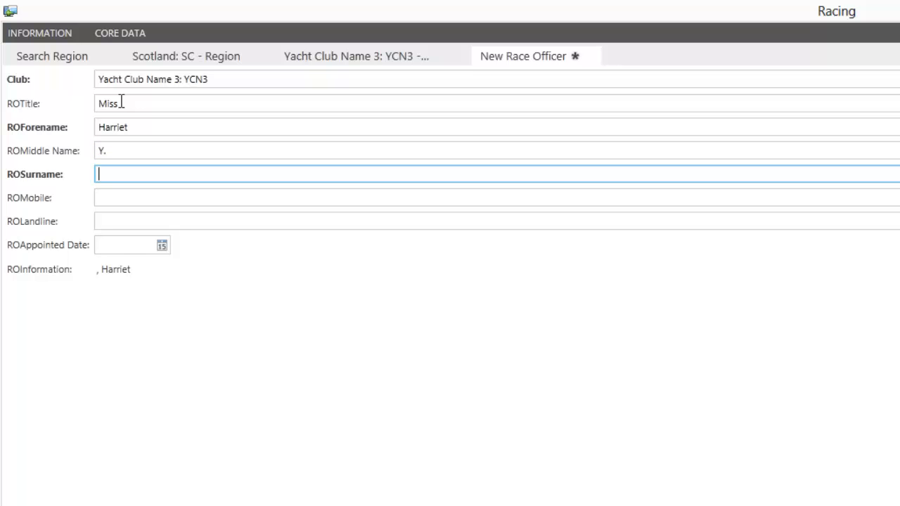
# Fill in the officer's mobile and landline phone numbers
pyautogui.press('Tab')
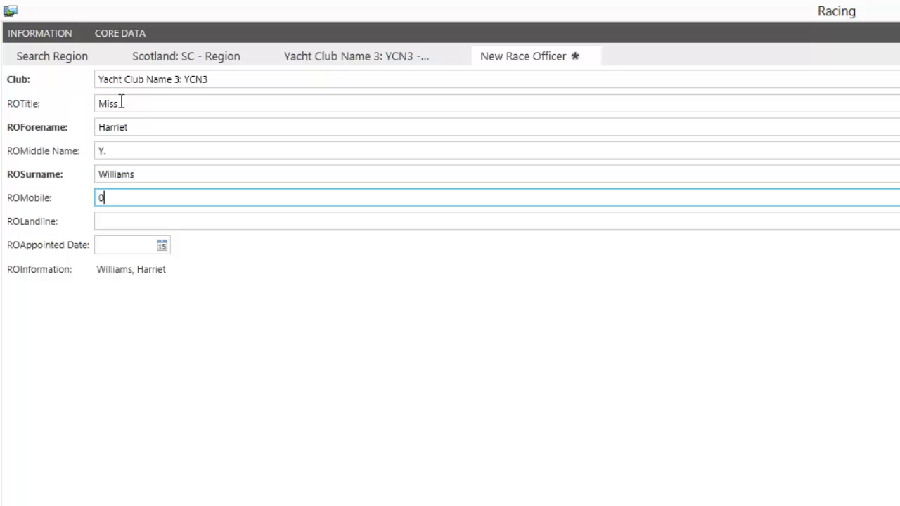
pyautogui.press('Tab')
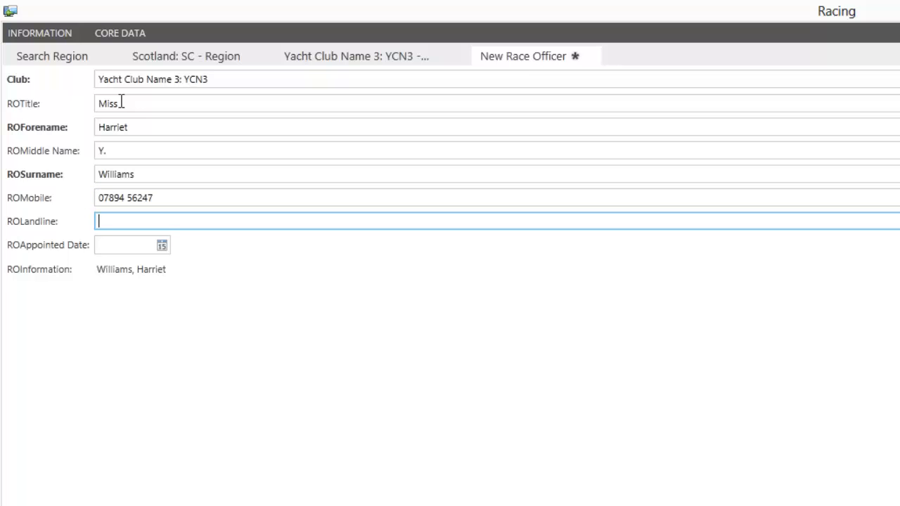
pyautogui.press('Tab')
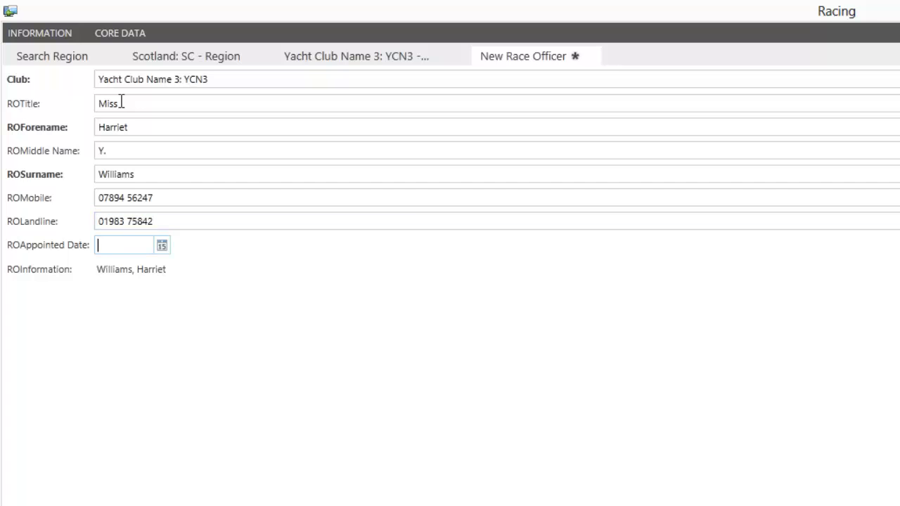
# Set the appointed date to 1 September 2012 and save the new officer
pyautogui.click(163, 251)
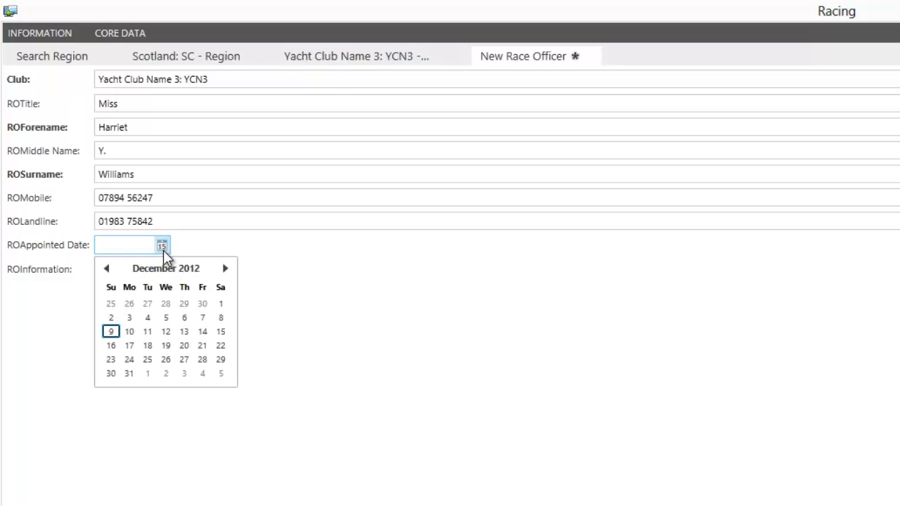
pyautogui.click(107, 270)
pyautogui.click(107, 271)
pyautogui.click(107, 270)
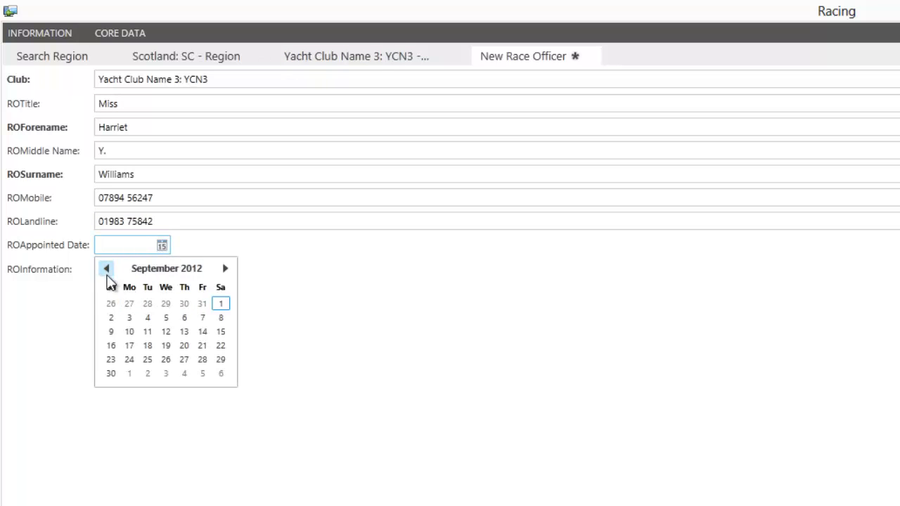
pyautogui.click(221, 305)
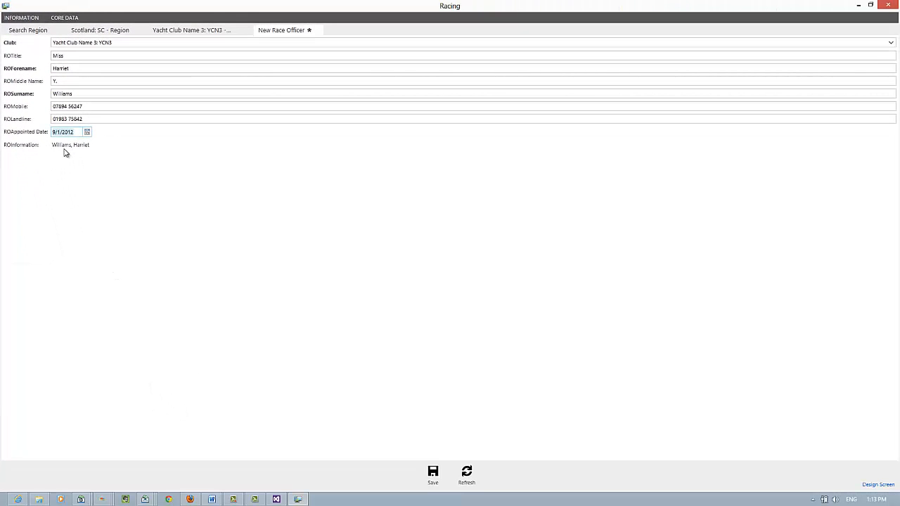
pyautogui.click(433, 472)
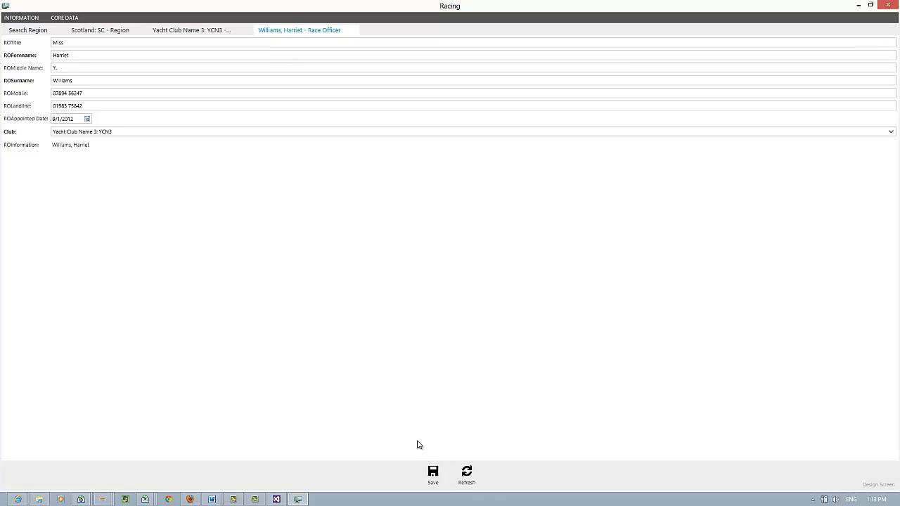
# Return through Search Region and Scotland: SC to Yacht Club Name 3's Race Officers list
pyautogui.click(24, 31)
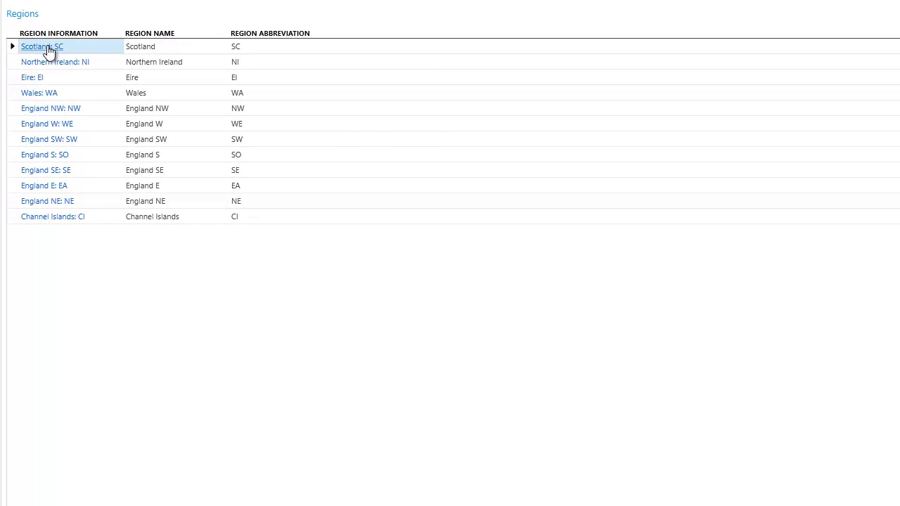
pyautogui.click(48, 49)
pyautogui.click(74, 90)
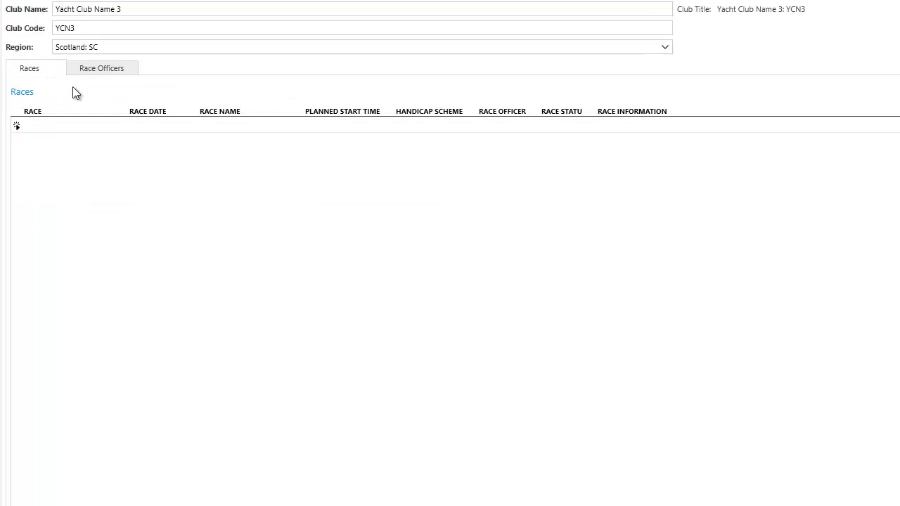
pyautogui.click(98, 68)
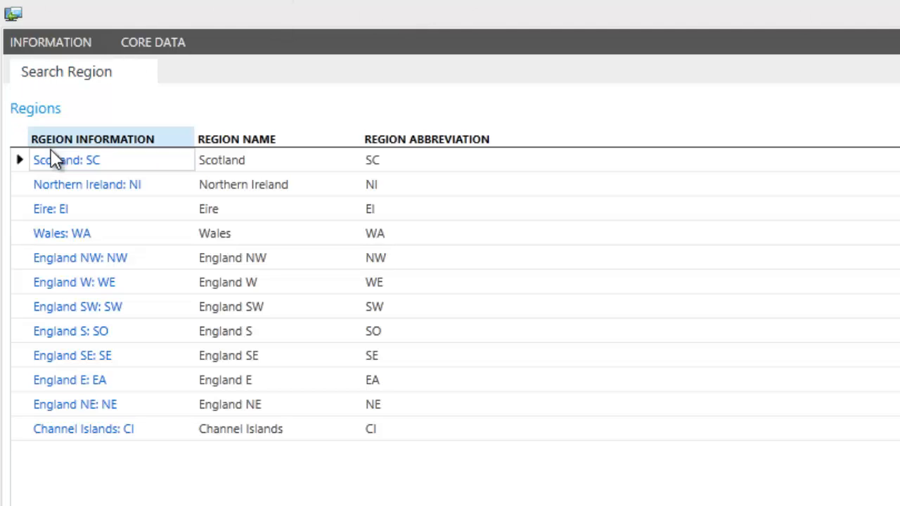
pyautogui.click(62, 163)
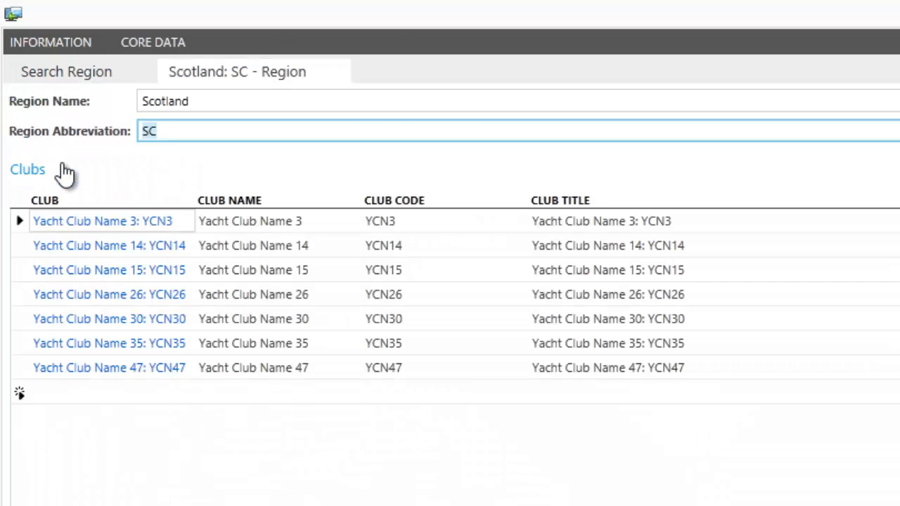
pyautogui.click(81, 222)
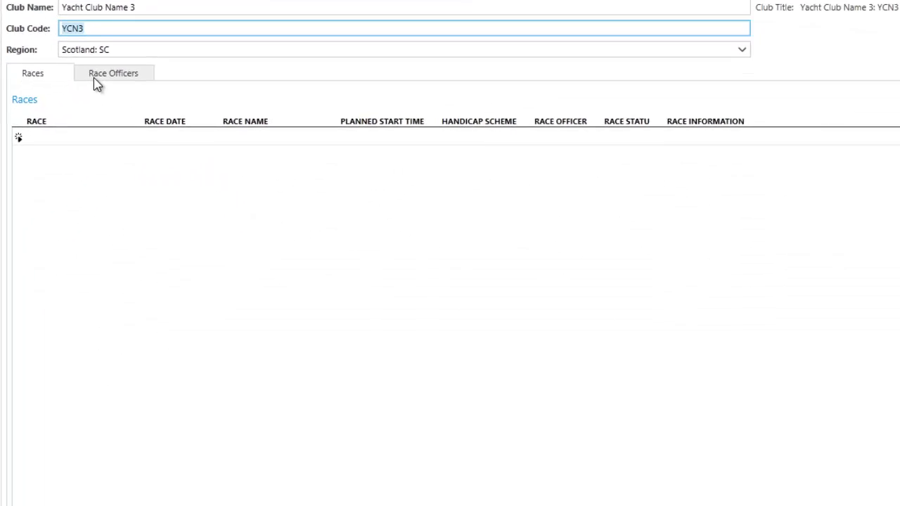
pyautogui.click(85, 44)
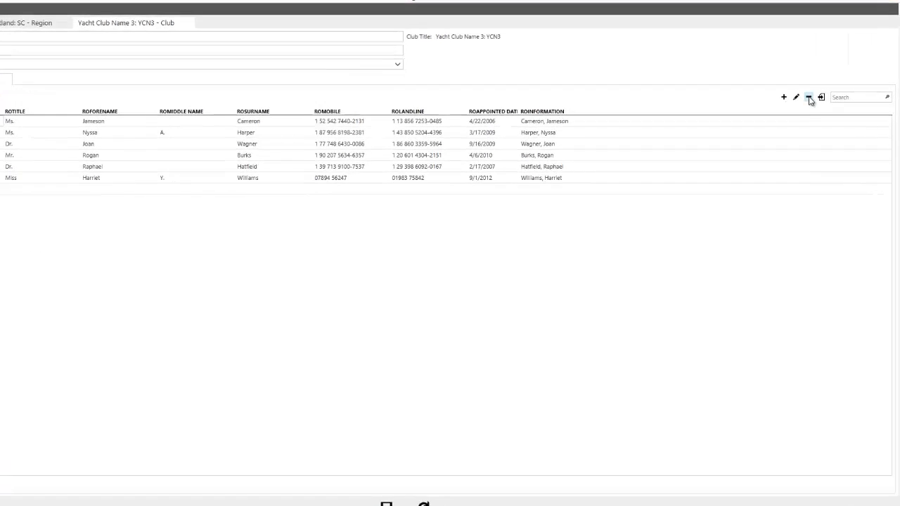
# Add a race officer to the grid with title Lord, the forename and the surname
pyautogui.click(743, 50)
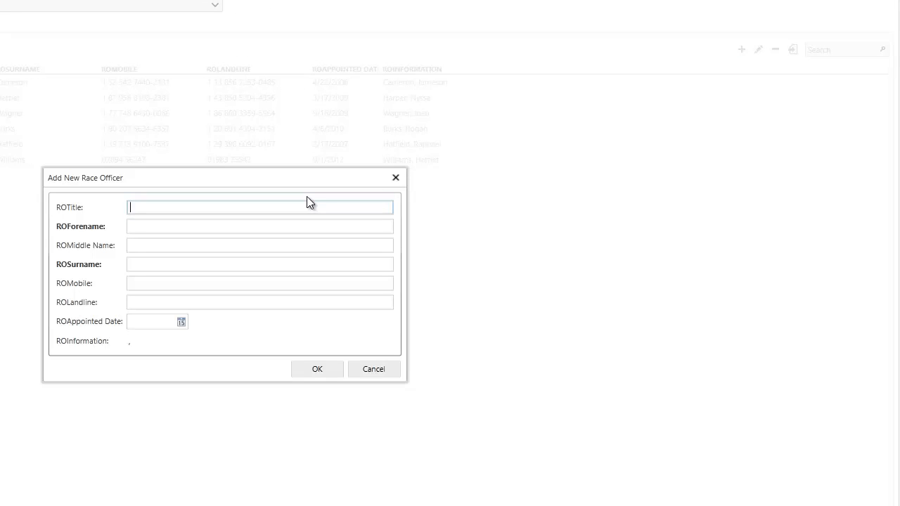
pyautogui.write('Lord')
pyautogui.press('Tab')
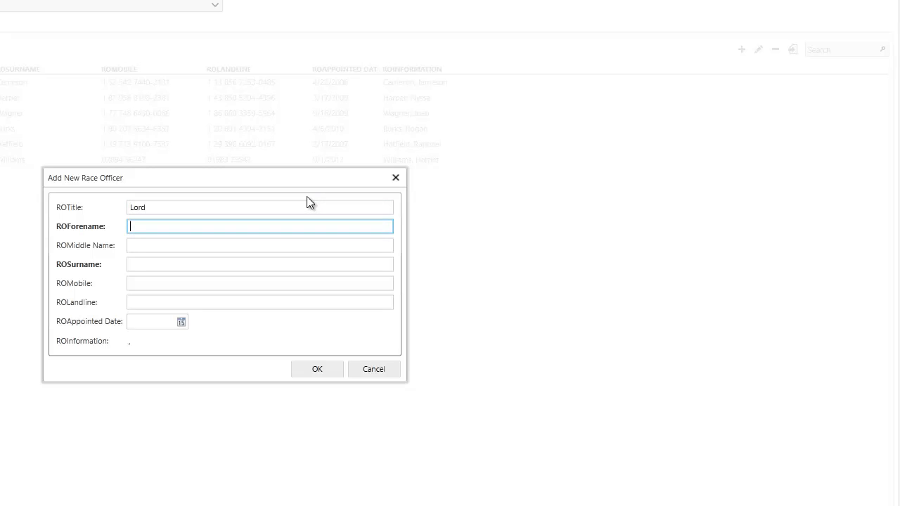
pyautogui.press('Tab')
pyautogui.press('Tab')
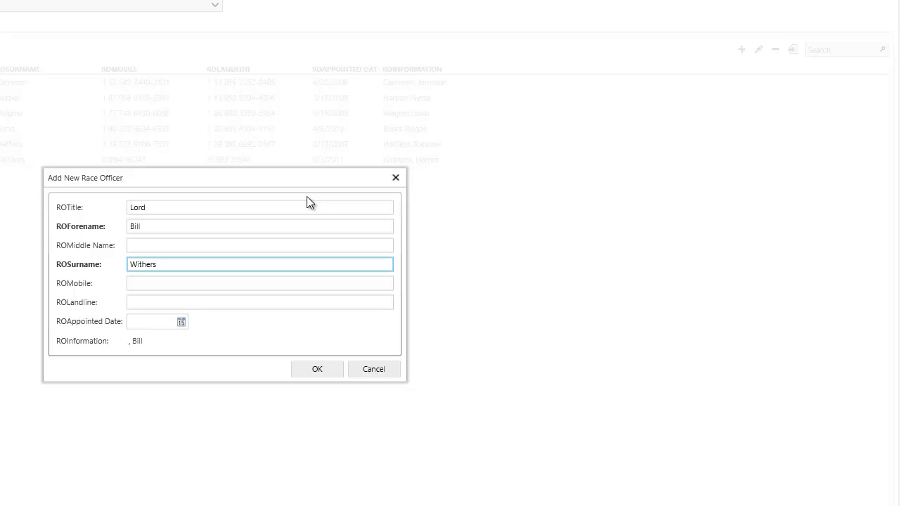
# Enter the new officer's mobile and landline phone numbers
pyautogui.press('Tab')
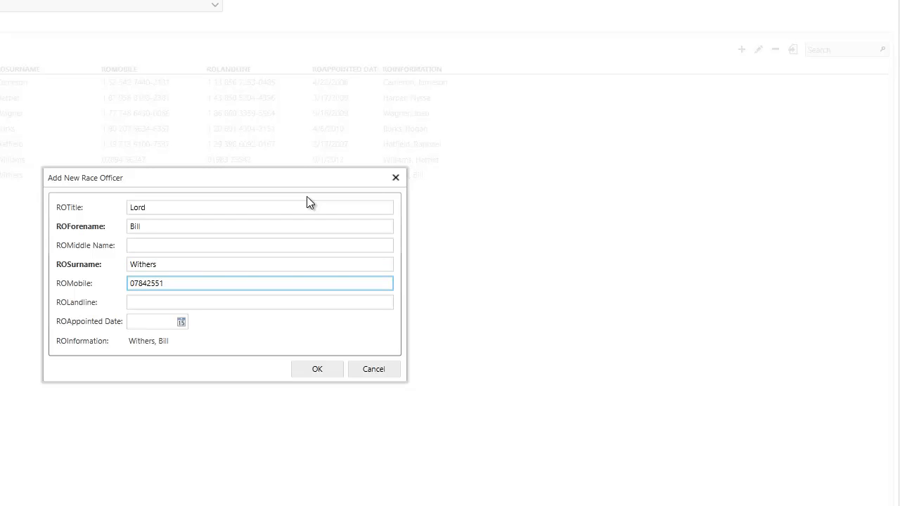
pyautogui.press('Tab')
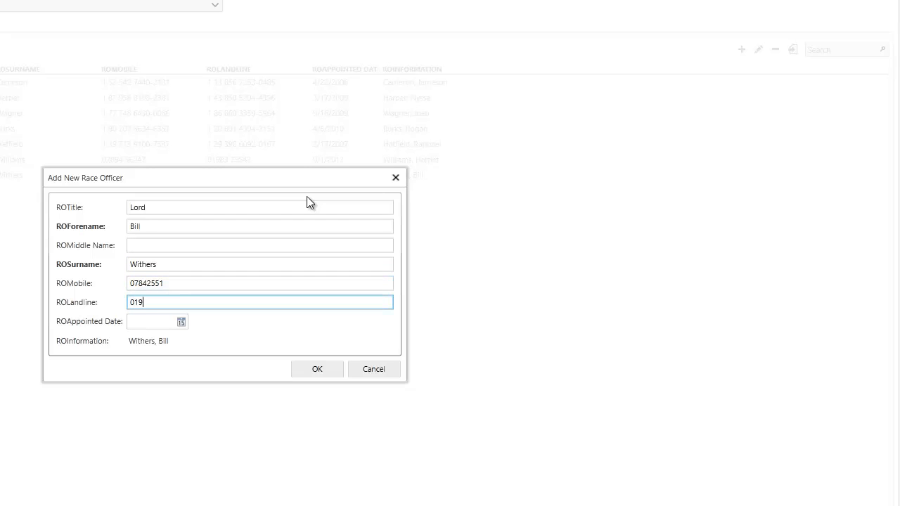
# Set the appointed date to 1 December 2012, confirm the officer, and save
pyautogui.click(154, 321)
pyautogui.click(181, 322)
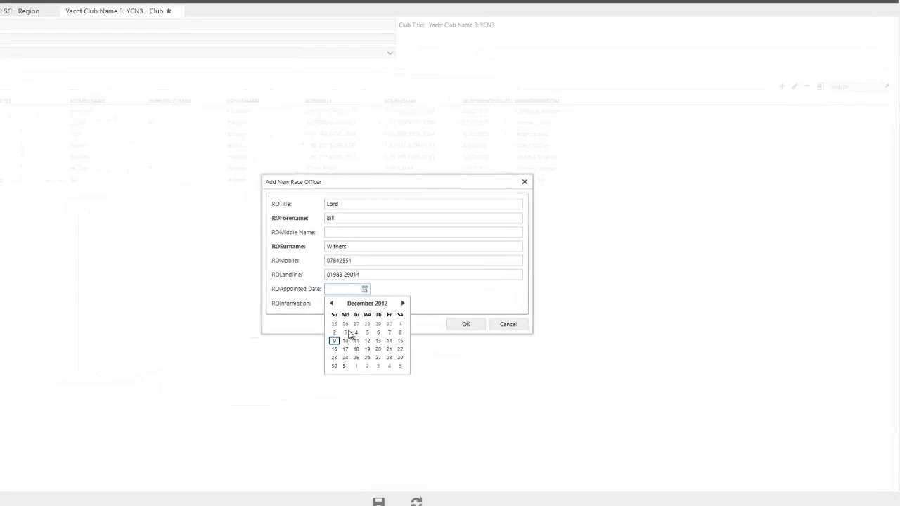
pyautogui.click(400, 324)
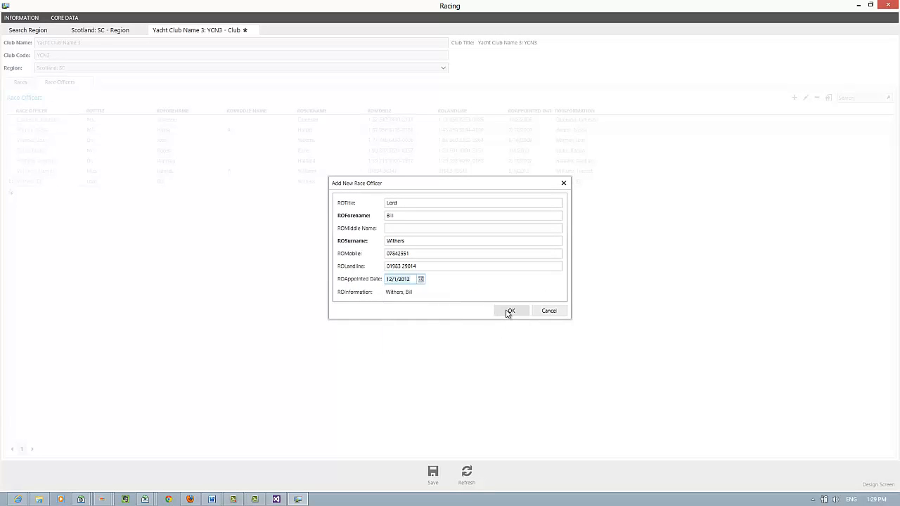
pyautogui.click(508, 312)
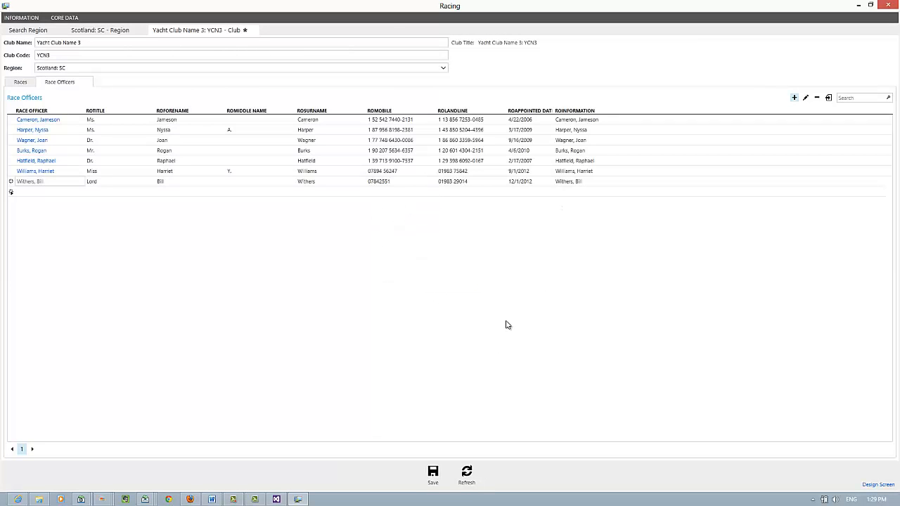
pyautogui.click(433, 472)
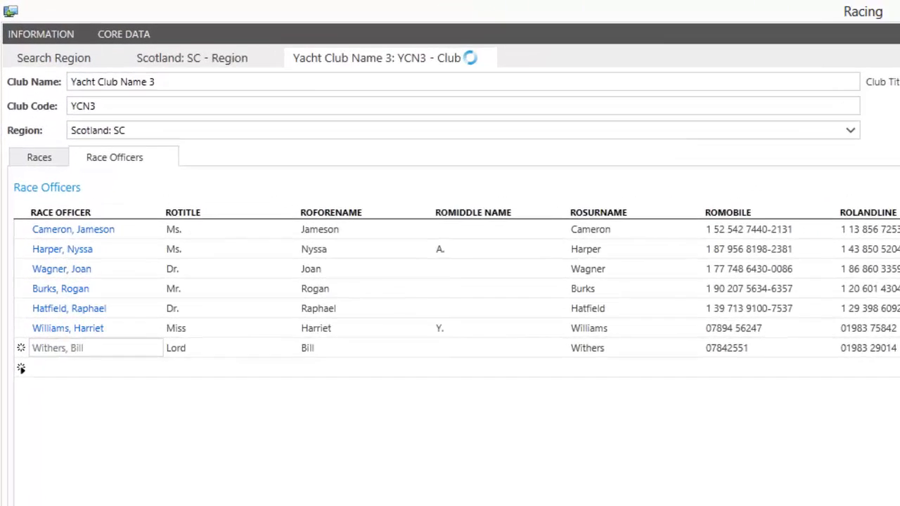